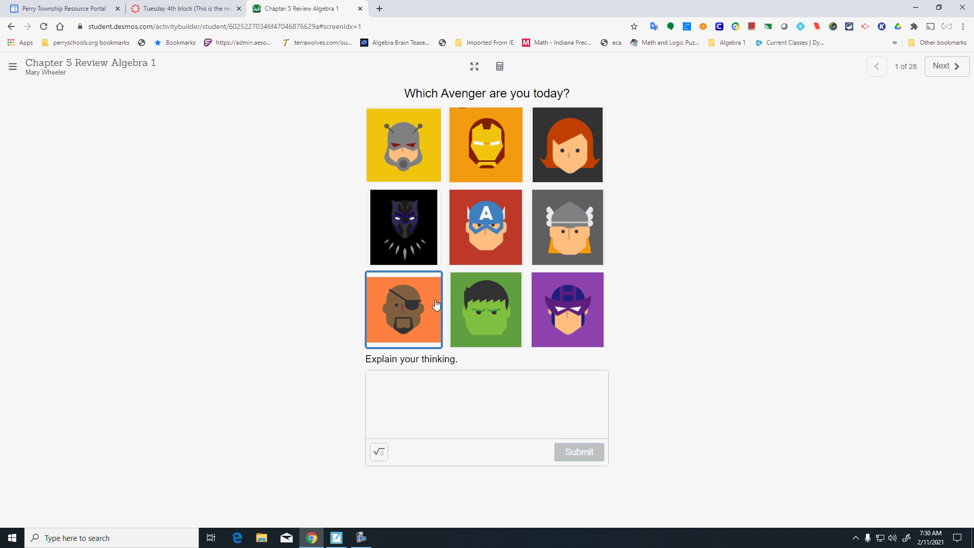
- Choose the eyepatch Avenger tile and click into the 'Explain your thinking' box
click(485, 315)
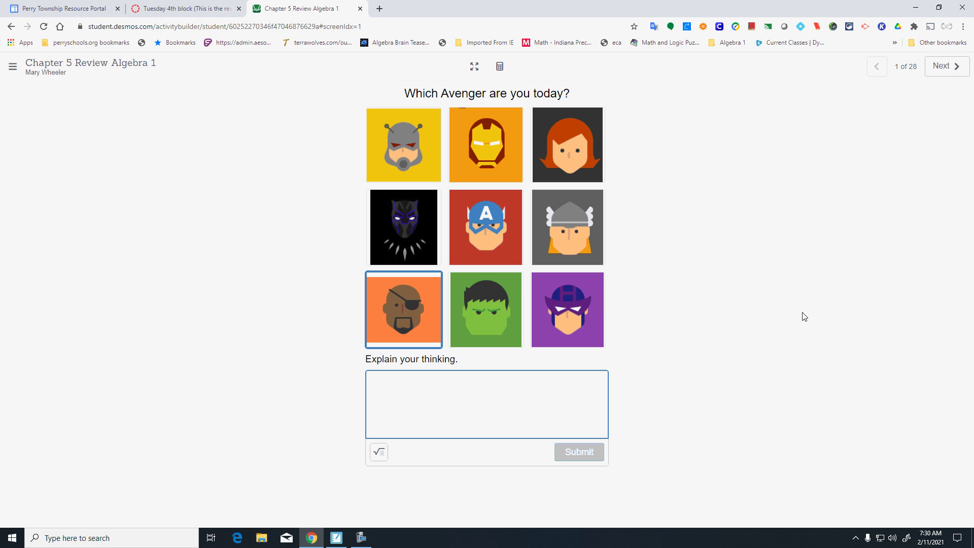
- Advance three screens to screen 4 of 28, the parallel-lines graph answered 'No solution'
click(938, 70)
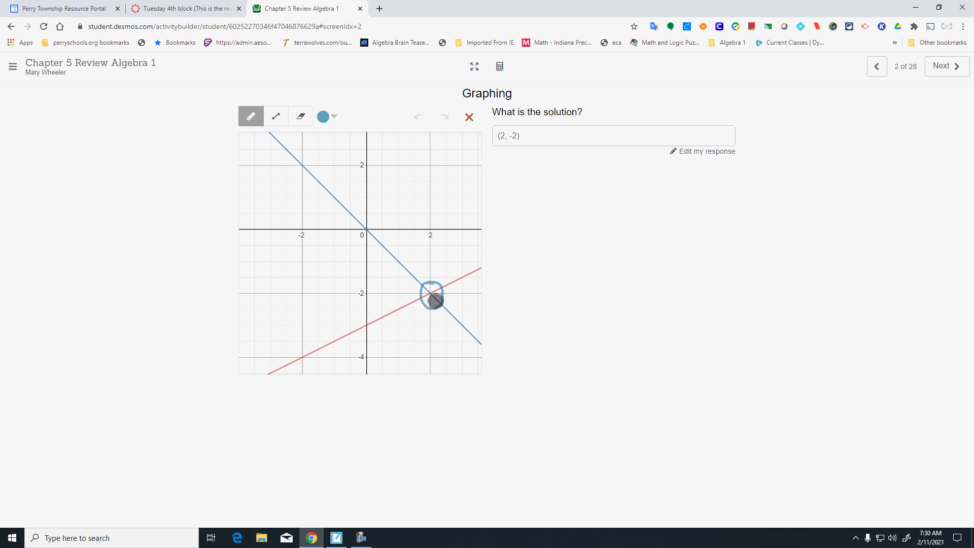
click(940, 67)
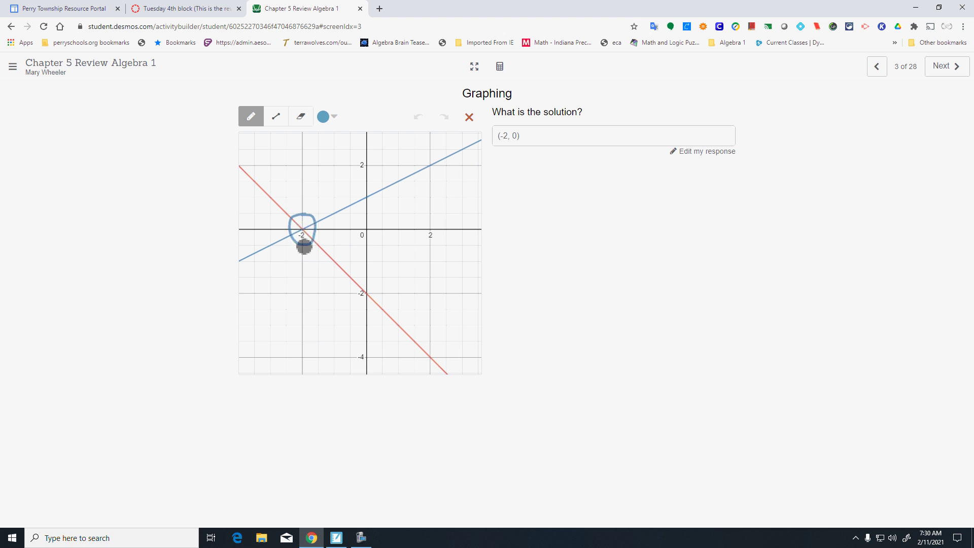
click(962, 67)
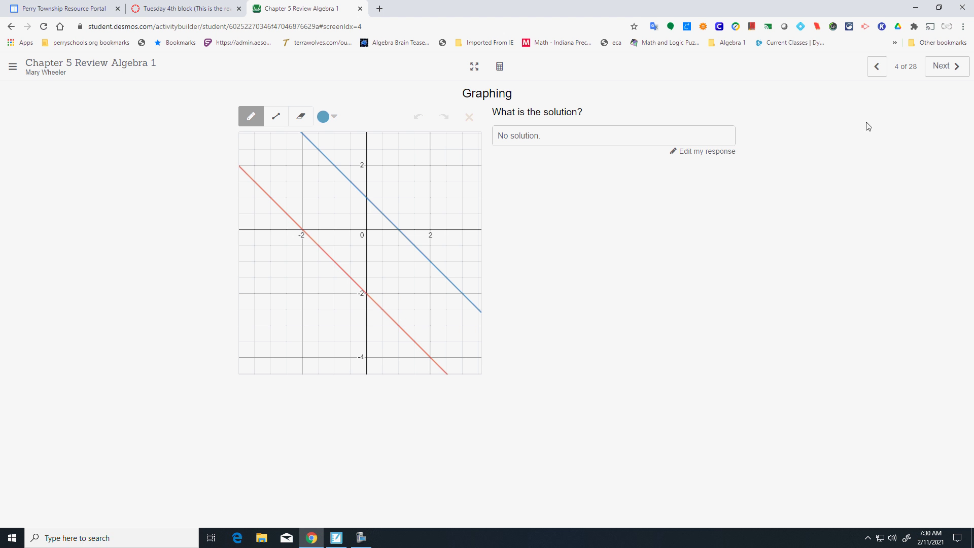
- Go to screen 5 and handwrite y = -x + 2 below x = -3 in the sketch
click(935, 67)
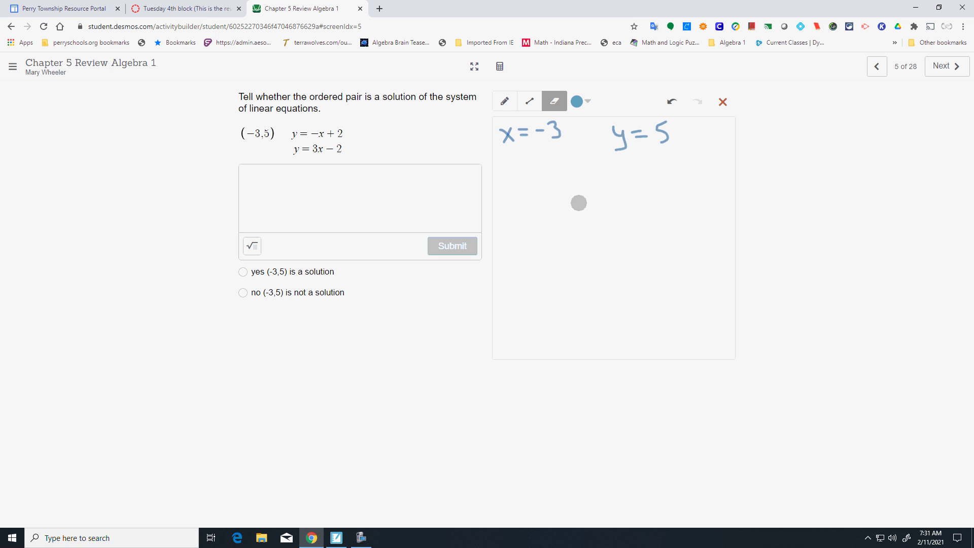
click(504, 101)
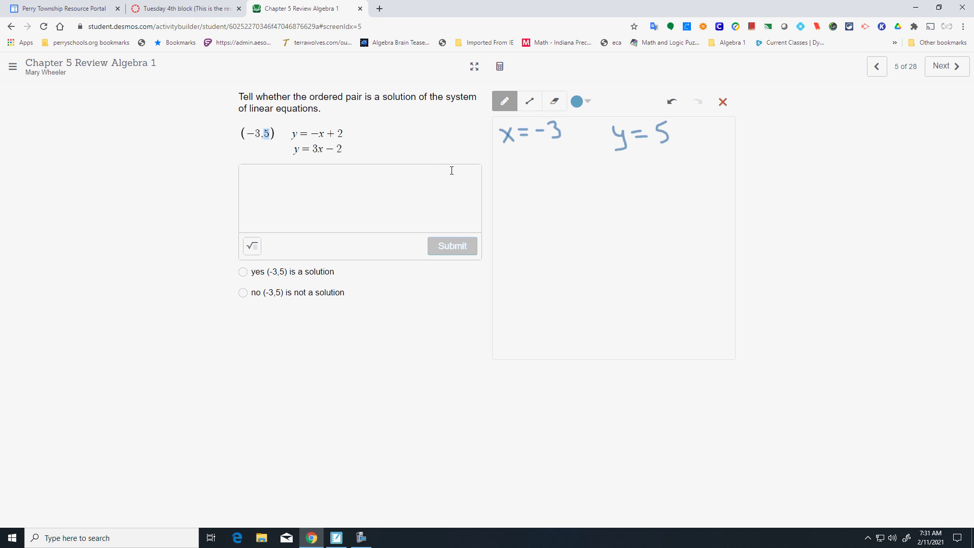
mouse_move(501, 188)
mouse_down()
mouse_move(535, 197)
mouse_move(529, 213)
mouse_move(558, 193)
mouse_up()
mouse_move(552, 102)
mouse_down()
mouse_move(535, 162)
mouse_move(504, 193)
mouse_up()
click(554, 101)
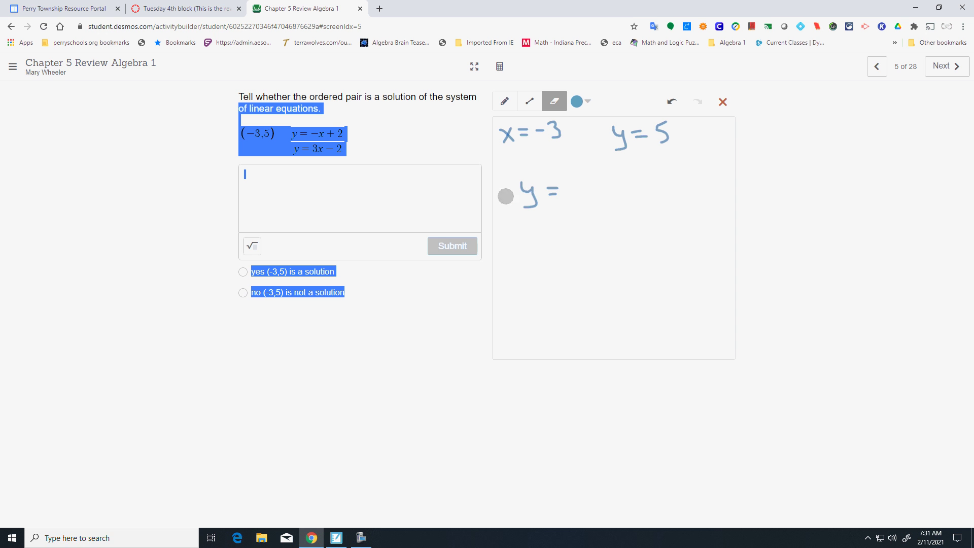
click(504, 101)
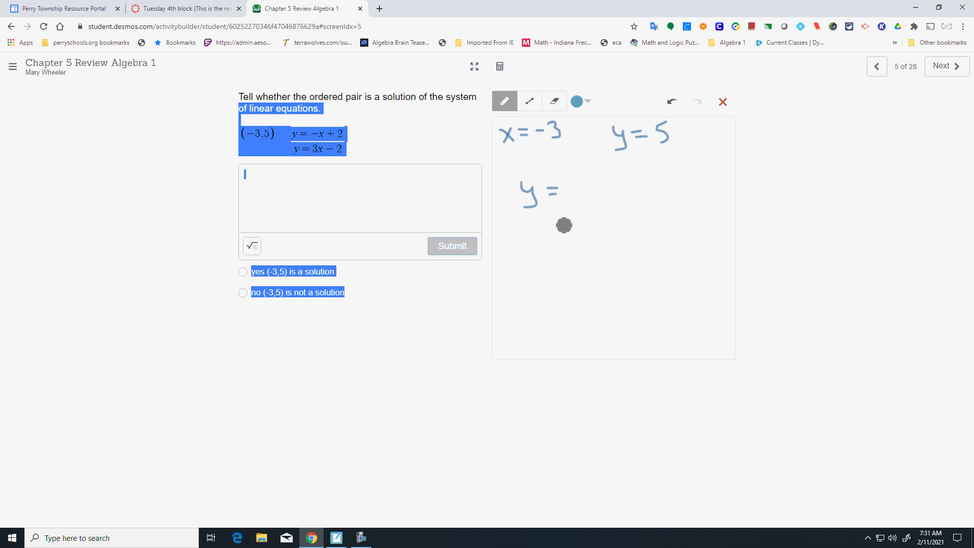
mouse_move(570, 190)
mouse_down()
mouse_move(614, 202)
mouse_move(601, 205)
mouse_move(631, 187)
mouse_move(675, 193)
mouse_up()
click(565, 104)
- Substitute (-3, 5) to show 5 = -(-3) + 2 and 5 = 3+2, ticked as true
mouse_move(596, 176)
mouse_down()
mouse_move(603, 199)
mouse_move(589, 177)
mouse_move(609, 186)
mouse_move(613, 231)
mouse_move(657, 220)
mouse_up()
click(504, 102)
click(554, 101)
mouse_move(524, 180)
mouse_down()
mouse_move(527, 204)
mouse_move(527, 184)
mouse_move(539, 203)
mouse_move(538, 246)
mouse_move(564, 224)
mouse_up()
click(505, 101)
drag(560, 232, 570, 229)
drag(666, 213, 699, 207)
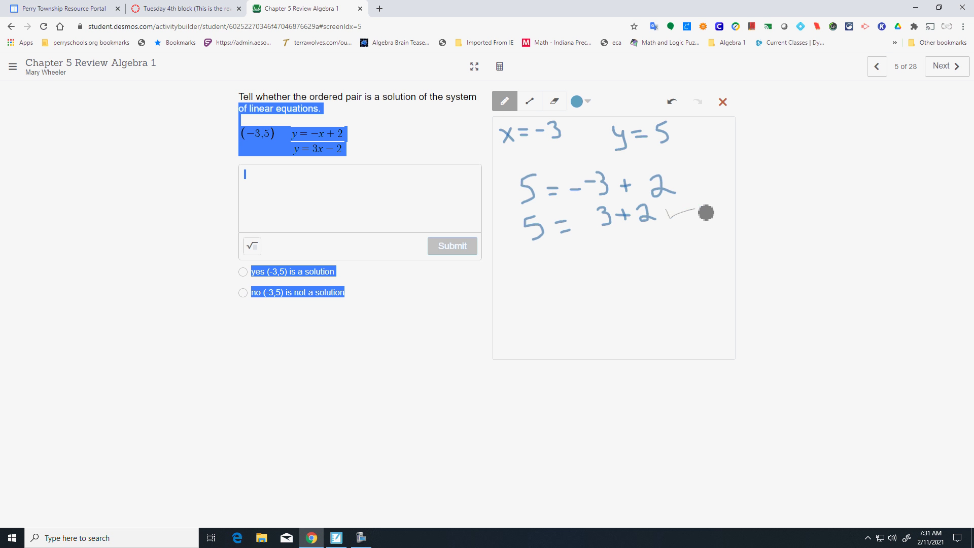
click(365, 137)
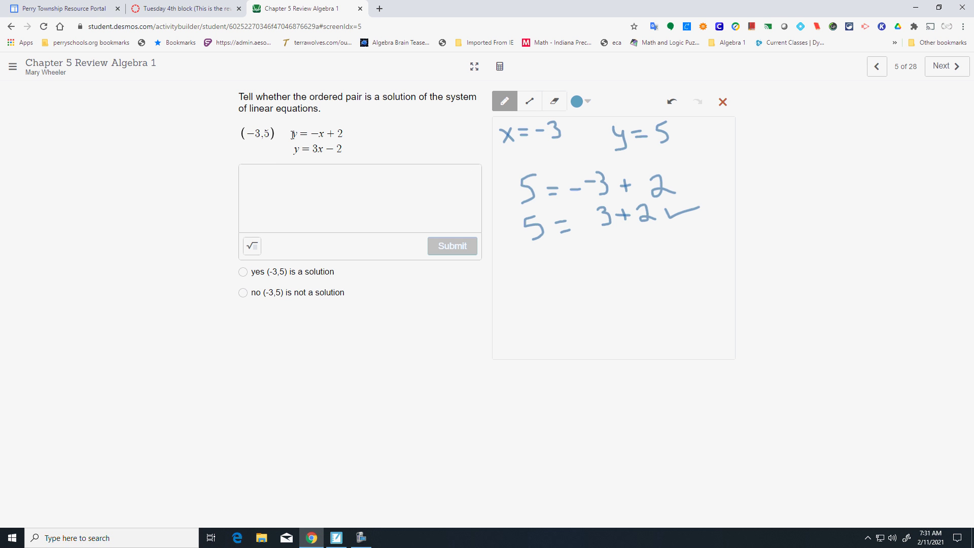
- Draw a divider and, in orange ink, write 5 = 3x - 2 for the second equation
drag(495, 250, 727, 250)
click(579, 104)
click(596, 120)
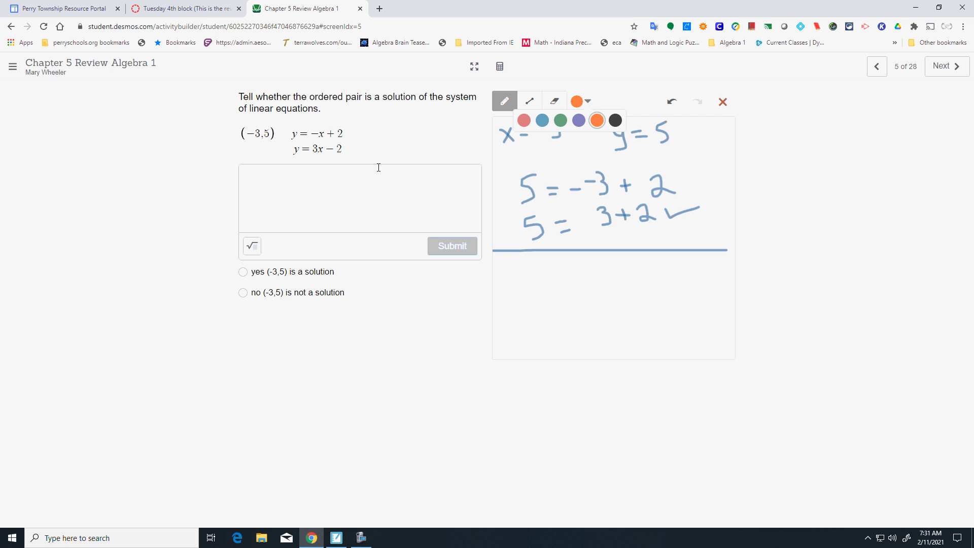
mouse_move(519, 267)
mouse_down()
mouse_move(541, 280)
mouse_move(547, 301)
mouse_move(533, 305)
mouse_move(609, 278)
mouse_move(597, 295)
mouse_move(637, 289)
mouse_up()
mouse_move(637, 273)
mouse_down()
mouse_move(630, 295)
mouse_move(674, 276)
mouse_move(691, 287)
mouse_up()
click(554, 101)
drag(533, 282, 521, 267)
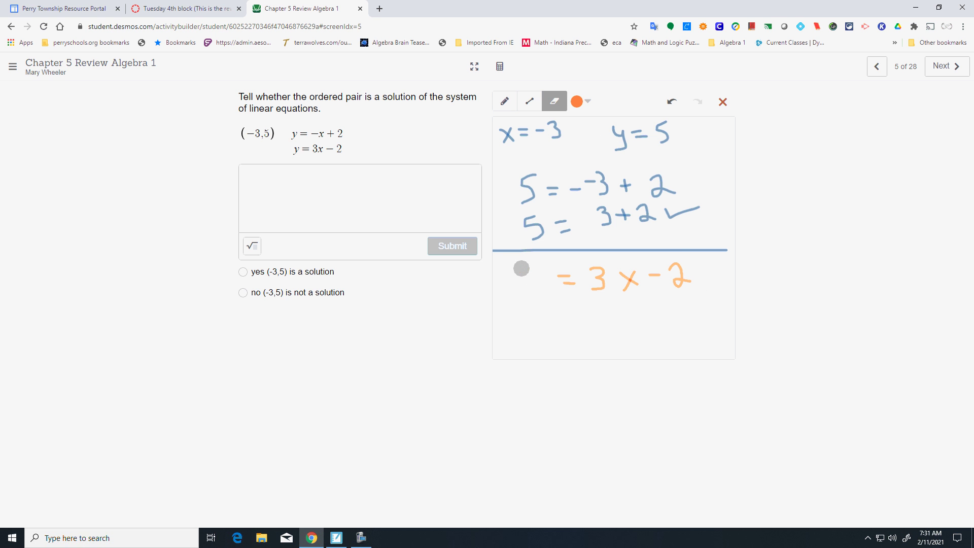
click(504, 100)
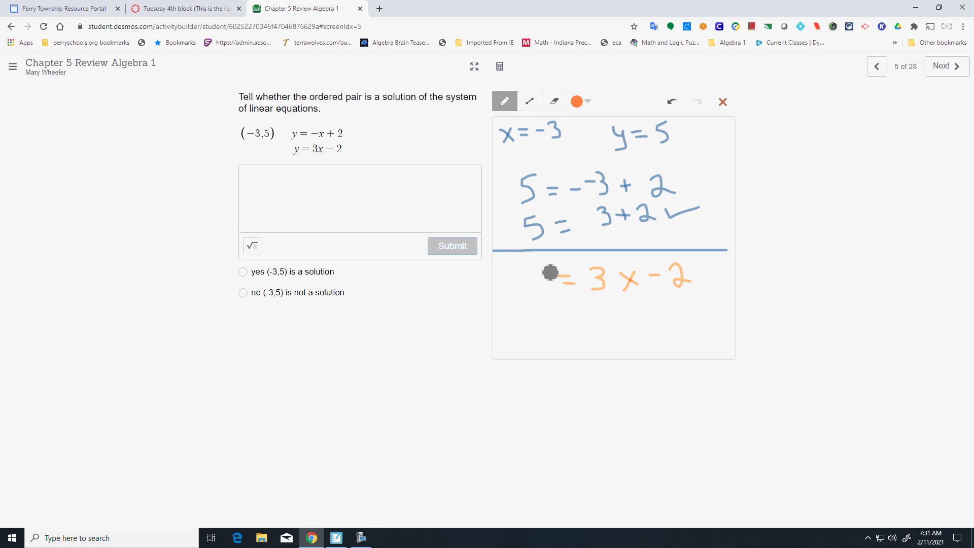
mouse_move(532, 269)
mouse_down()
mouse_move(554, 288)
mouse_move(528, 296)
mouse_up()
- Substitute -3 to show -11 = -9-2, then answer that (-3,5) is not a solution
click(554, 101)
mouse_move(629, 277)
mouse_down()
mouse_move(634, 285)
mouse_move(624, 267)
mouse_move(616, 282)
mouse_move(629, 272)
mouse_move(637, 281)
mouse_move(638, 270)
mouse_move(625, 324)
mouse_move(656, 308)
mouse_move(660, 323)
mouse_up()
click(504, 101)
mouse_move(538, 310)
mouse_down()
mouse_move(539, 330)
mouse_move(530, 318)
mouse_move(551, 331)
mouse_up()
drag(561, 316, 585, 326)
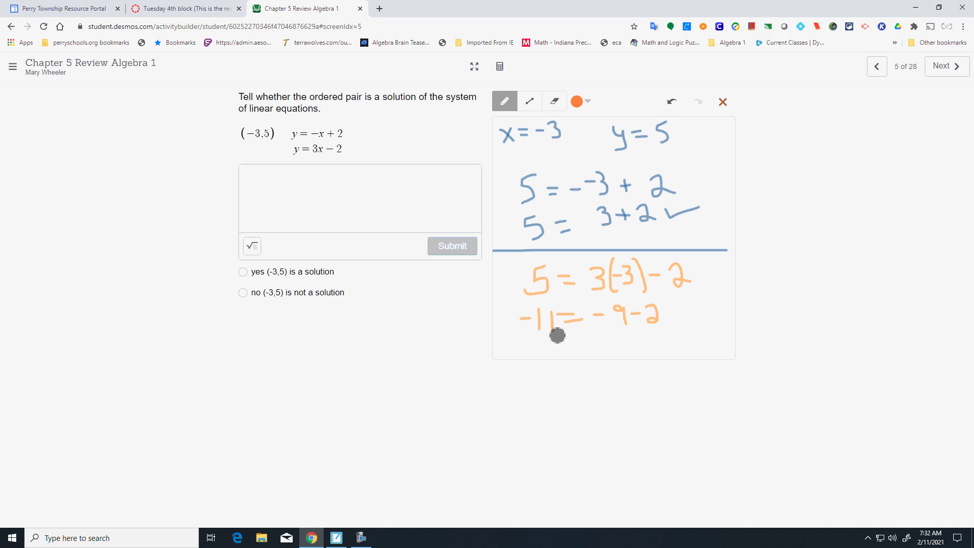
click(318, 185)
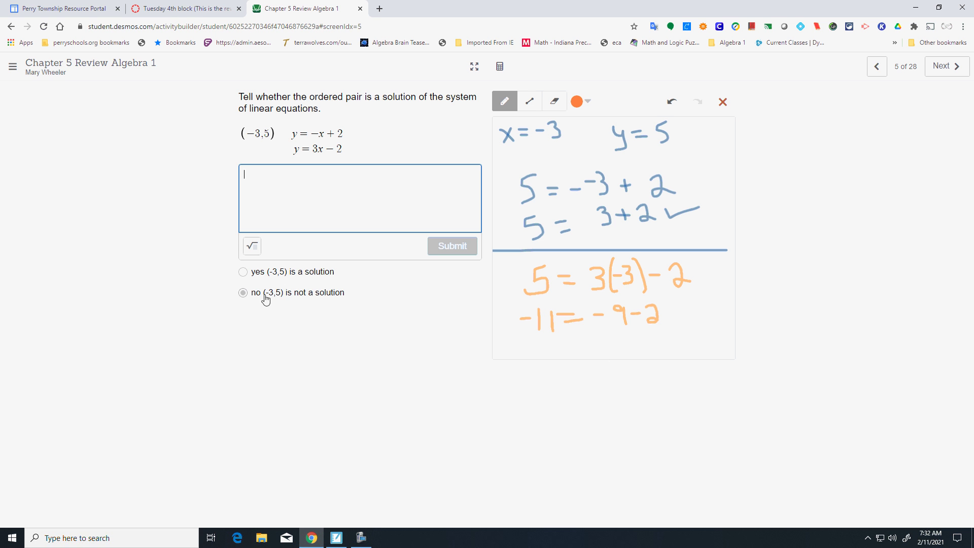
click(242, 293)
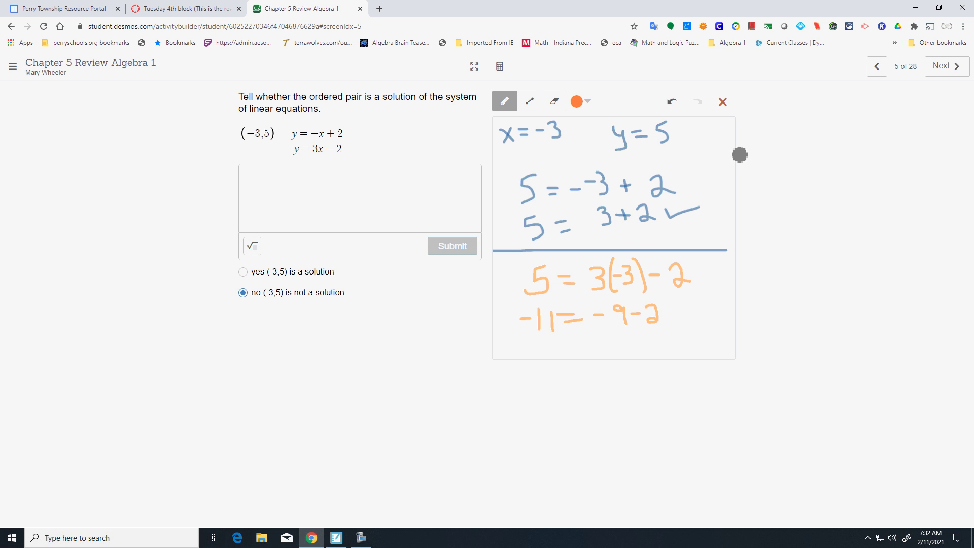
- On screen 6, write x=2, y=-4 and y = -x - 2, replacing y with -4
click(942, 66)
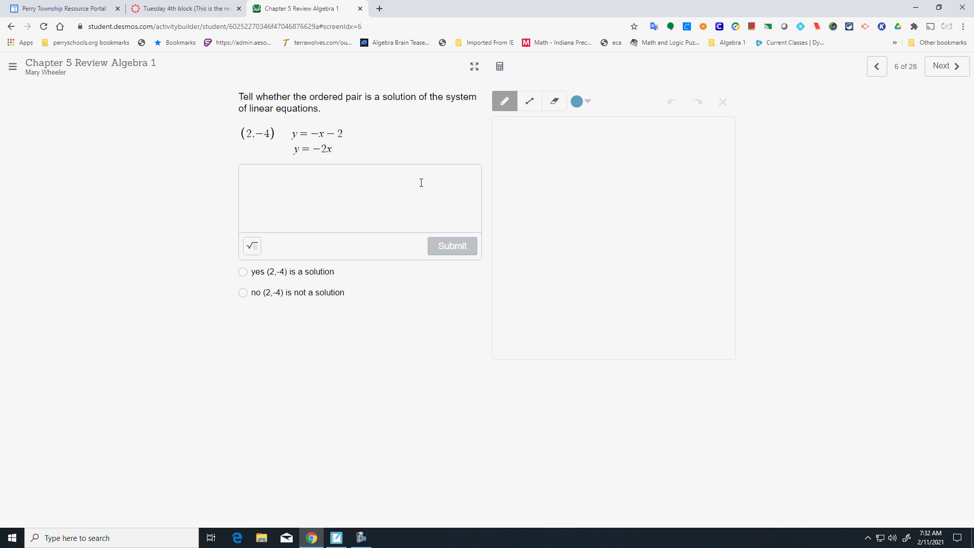
mouse_move(500, 129)
mouse_down()
mouse_move(507, 140)
mouse_move(500, 141)
mouse_move(599, 138)
mouse_move(589, 147)
mouse_move(618, 131)
mouse_move(662, 132)
mouse_move(661, 143)
mouse_up()
mouse_move(511, 175)
mouse_down()
mouse_move(533, 191)
mouse_move(522, 204)
mouse_move(552, 177)
mouse_move(553, 186)
mouse_up()
drag(564, 182, 637, 178)
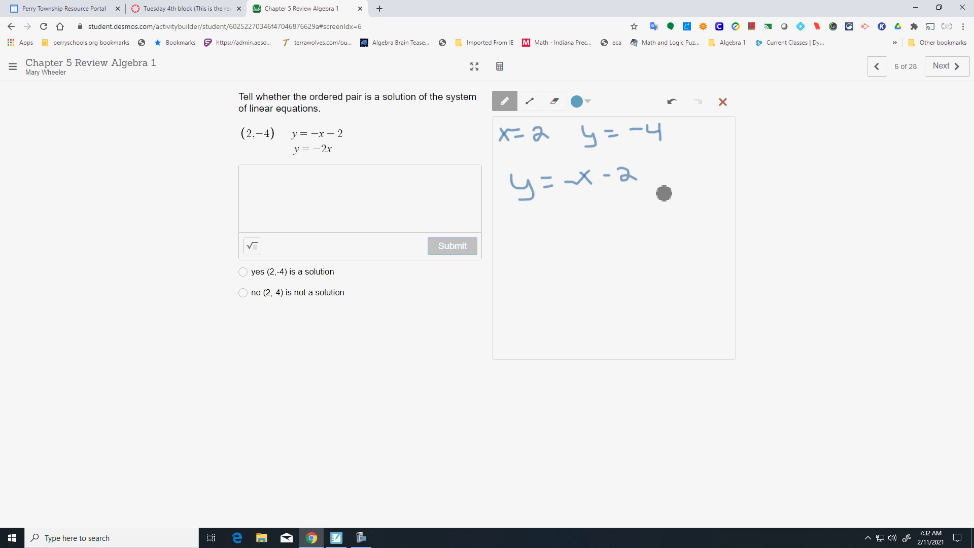
click(555, 100)
drag(509, 176, 526, 182)
click(506, 103)
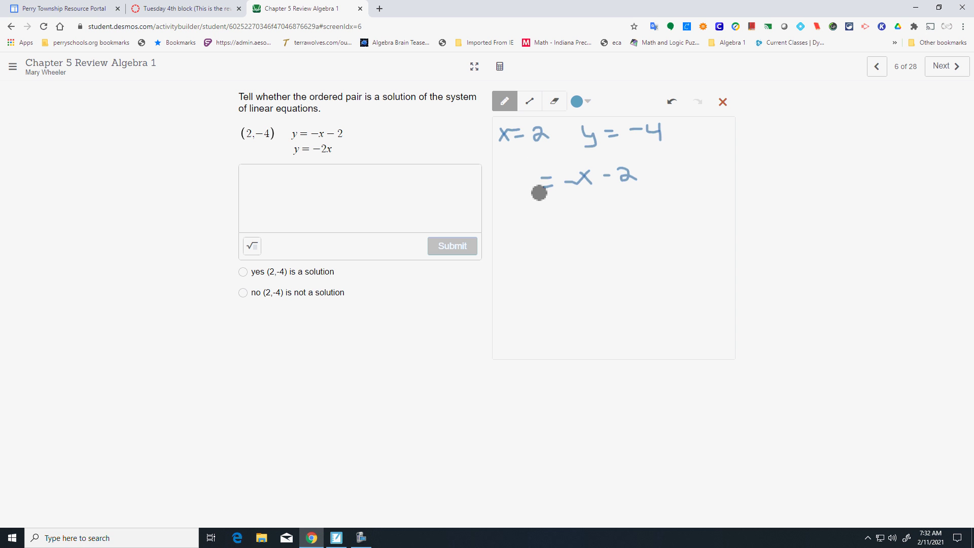
mouse_move(516, 183)
mouse_down()
mouse_move(535, 181)
mouse_move(533, 189)
mouse_up()
- Replace x with (2) to get -4 = -(2) - 2 and begin writing -4 = -4
click(555, 101)
drag(587, 159, 585, 181)
click(506, 102)
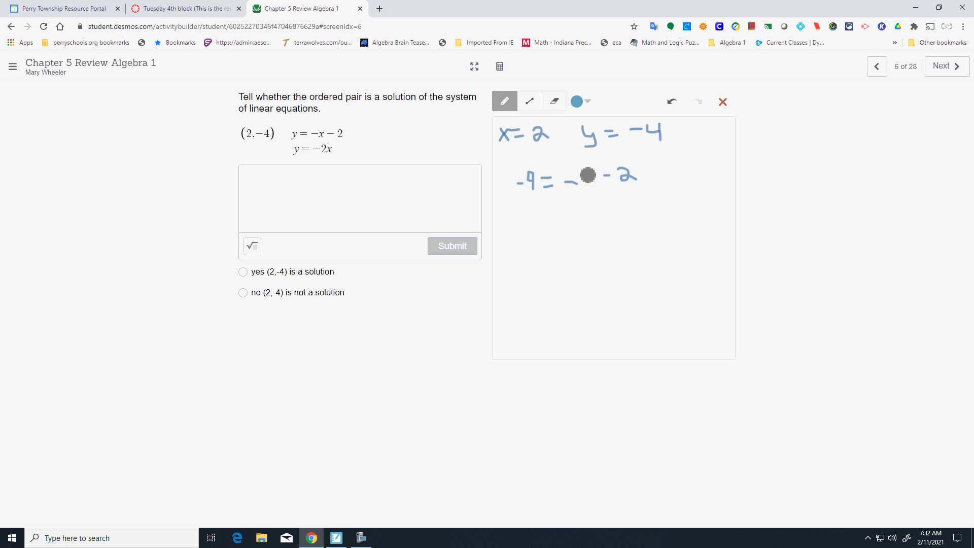
mouse_move(584, 171)
mouse_down()
mouse_move(582, 192)
mouse_move(595, 194)
mouse_up()
click(554, 101)
drag(543, 161, 531, 168)
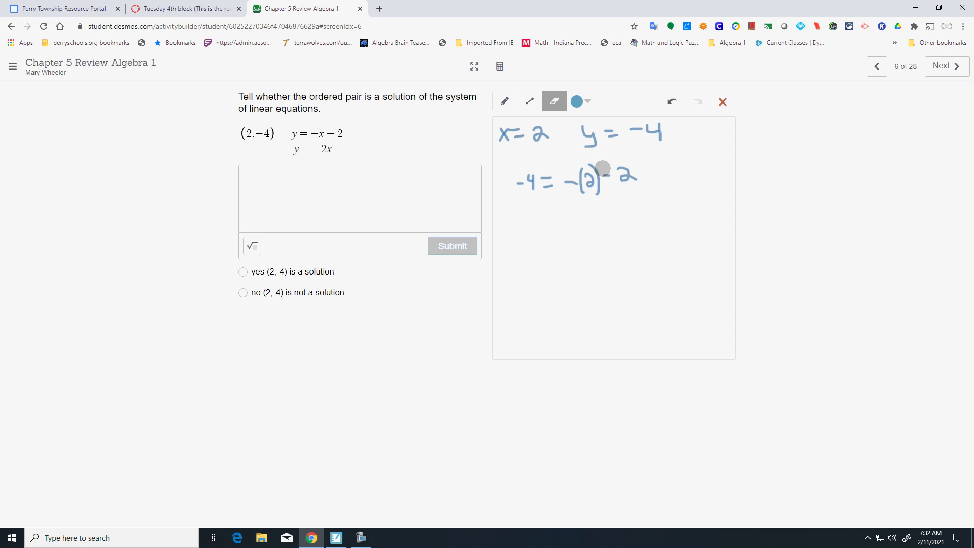
click(504, 101)
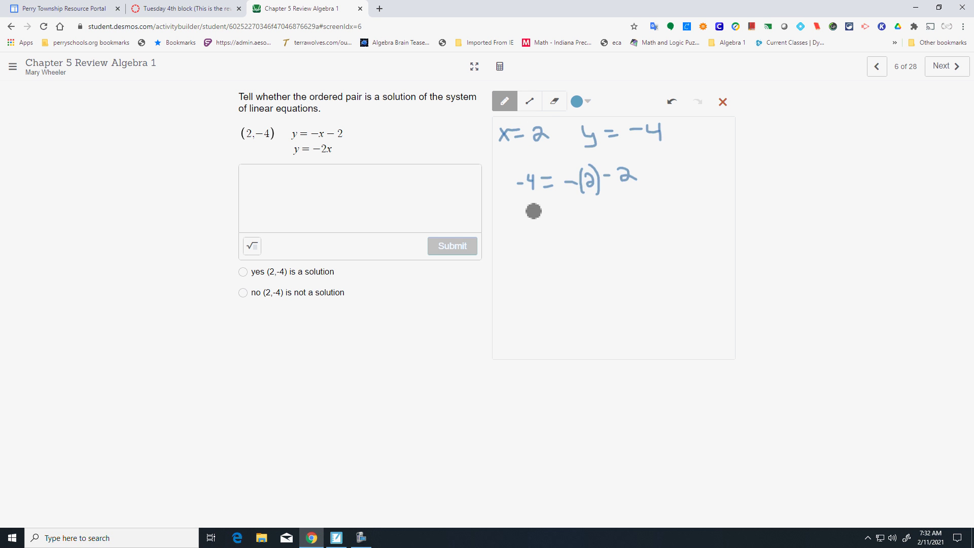
mouse_move(523, 212)
mouse_down()
mouse_move(559, 225)
mouse_move(573, 211)
mouse_move(635, 217)
mouse_move(655, 193)
mouse_up()
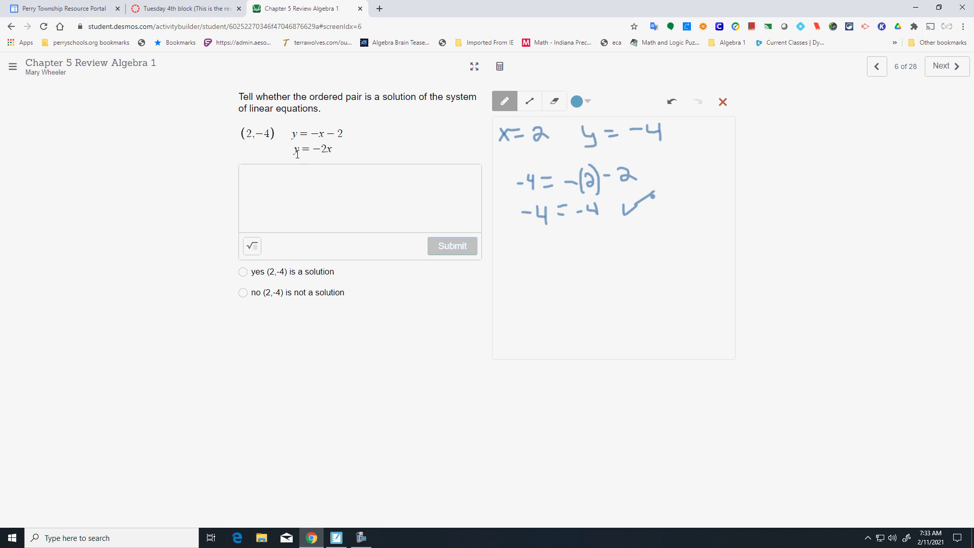
- Write -4 = -2(2) and a ticked -4 = -4, then answer 'yes (2,-4) is a solution'
mouse_move(511, 283)
mouse_down()
mouse_move(546, 289)
mouse_move(548, 278)
mouse_move(550, 302)
mouse_move(568, 282)
mouse_up()
drag(558, 288, 599, 278)
drag(608, 272, 635, 287)
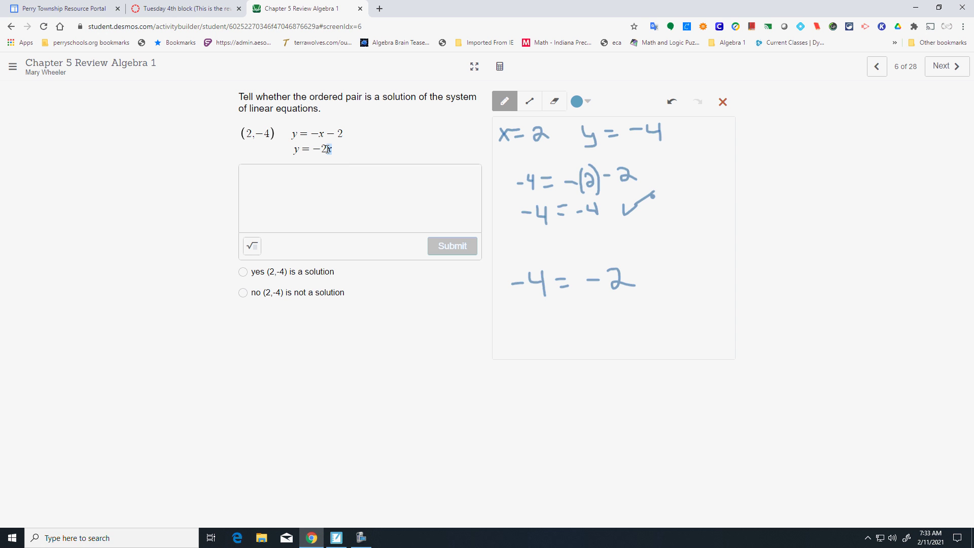
mouse_move(642, 269)
mouse_down()
mouse_move(638, 293)
mouse_move(661, 285)
mouse_move(668, 294)
mouse_up()
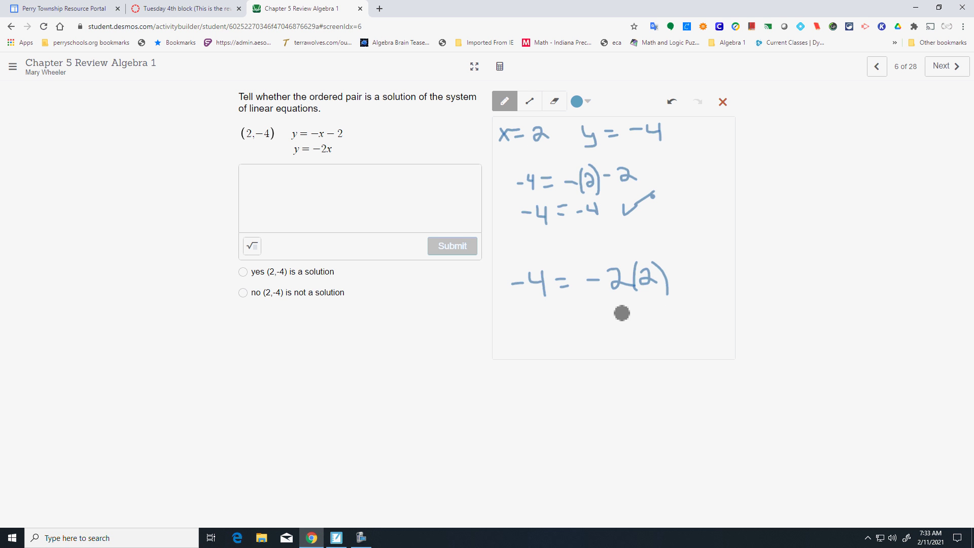
mouse_move(590, 318)
mouse_down()
mouse_move(625, 322)
mouse_move(627, 335)
mouse_move(582, 315)
mouse_up()
drag(574, 322, 542, 320)
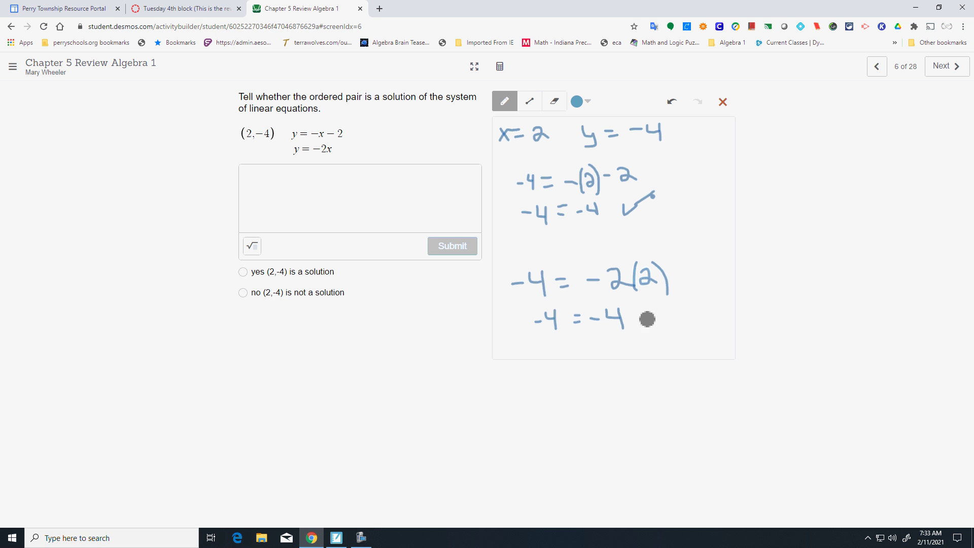
drag(641, 313, 662, 306)
click(245, 273)
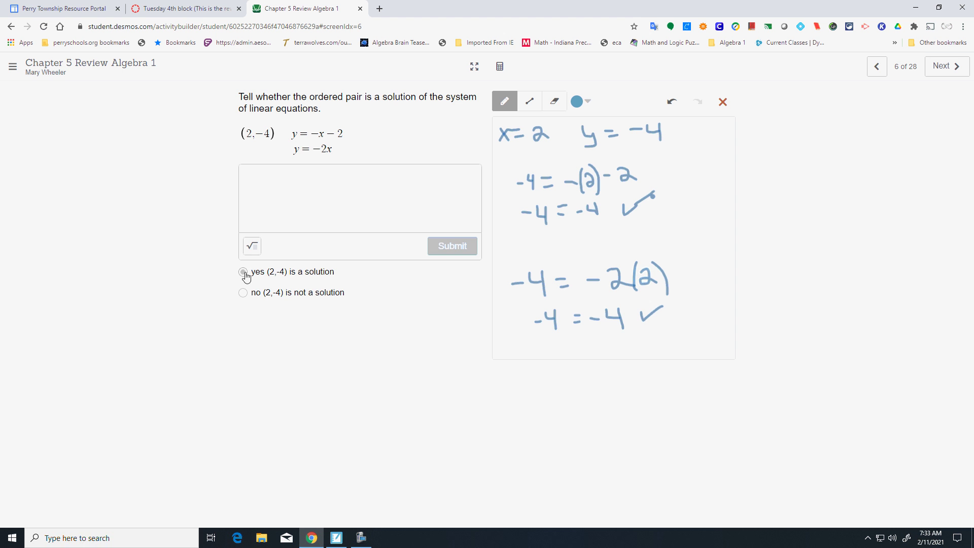